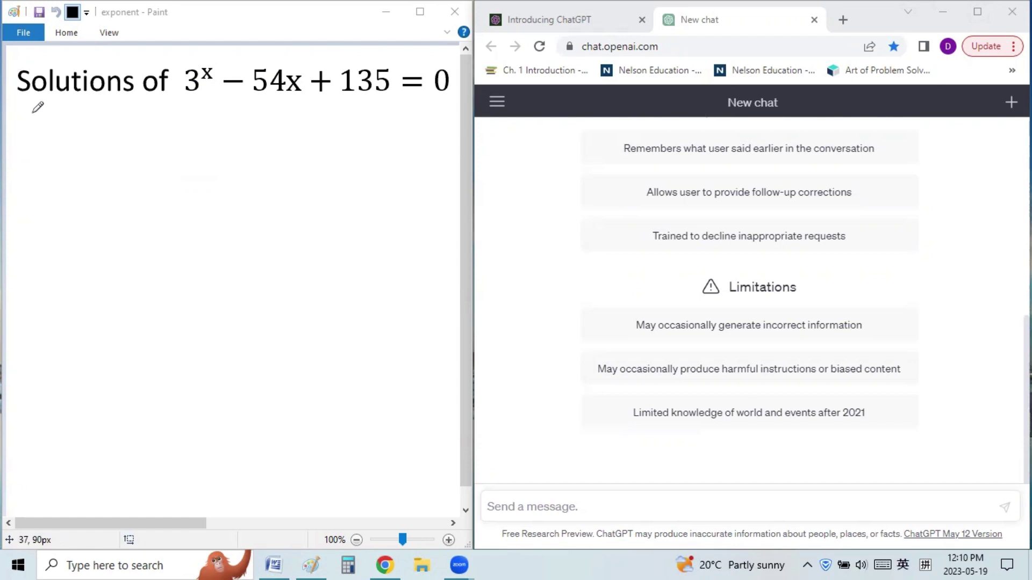
Step: Write x=3 and substitute it as 3³ − 54(3) + 135 below the title
drag(25, 121, 37, 139)
mouse_move(36, 120)
mouse_down()
mouse_move(21, 140)
mouse_move(54, 123)
mouse_up()
mouse_move(40, 131)
mouse_down()
mouse_move(68, 141)
mouse_move(50, 153)
mouse_move(100, 137)
mouse_move(132, 144)
mouse_up()
drag(133, 125, 146, 143)
mouse_move(173, 131)
mouse_down()
mouse_move(202, 147)
mouse_move(210, 129)
mouse_move(283, 139)
mouse_up()
mouse_move(278, 129)
mouse_down()
mouse_move(277, 146)
mouse_move(300, 144)
mouse_up()
mouse_move(315, 126)
mouse_down()
mouse_move(317, 145)
mouse_move(339, 137)
mouse_up()
drag(332, 130, 345, 145)
mouse_move(356, 129)
mouse_down()
mouse_move(357, 145)
mouse_move(370, 145)
mouse_up()
drag(372, 128, 382, 128)
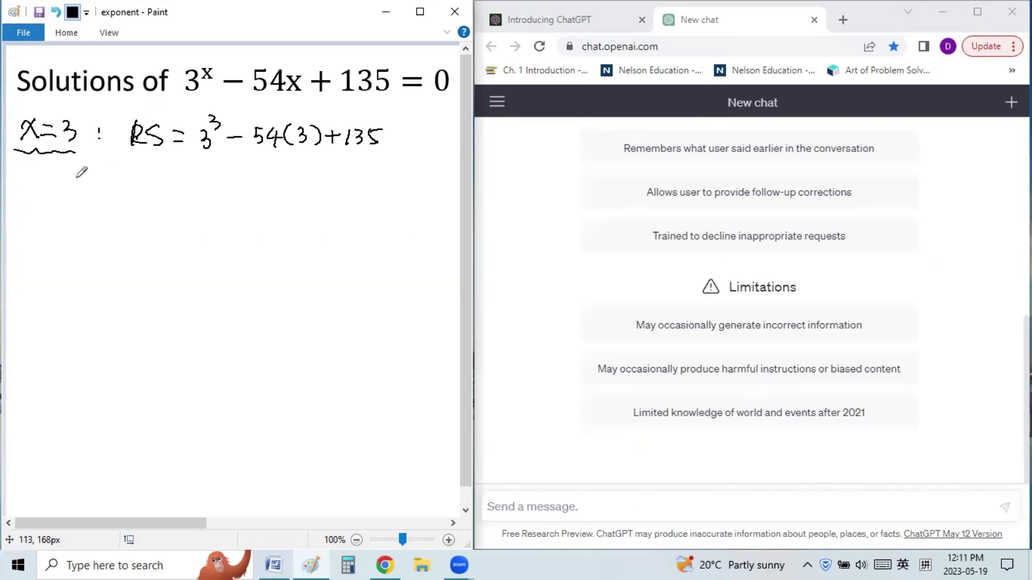
mouse_move(53, 179)
mouse_down()
mouse_move(100, 193)
mouse_move(122, 182)
mouse_move(184, 181)
mouse_up()
Step: Simplify to 27 − 162 + 135 = −135 + 135 = 0 = RS
mouse_move(177, 174)
mouse_down()
mouse_move(178, 189)
mouse_move(206, 190)
mouse_move(228, 172)
mouse_up()
mouse_move(219, 173)
mouse_down()
mouse_move(215, 190)
mouse_move(257, 178)
mouse_up()
drag(245, 185, 285, 188)
mouse_move(309, 173)
mouse_down()
mouse_move(298, 188)
mouse_move(324, 181)
mouse_move(317, 188)
mouse_up()
mouse_move(332, 171)
mouse_down()
mouse_move(329, 188)
mouse_move(352, 185)
mouse_up()
drag(368, 177, 379, 183)
mouse_move(392, 173)
mouse_down()
mouse_move(384, 185)
mouse_move(392, 173)
mouse_move(411, 177)
mouse_up()
drag(401, 184, 419, 190)
drag(421, 173, 433, 188)
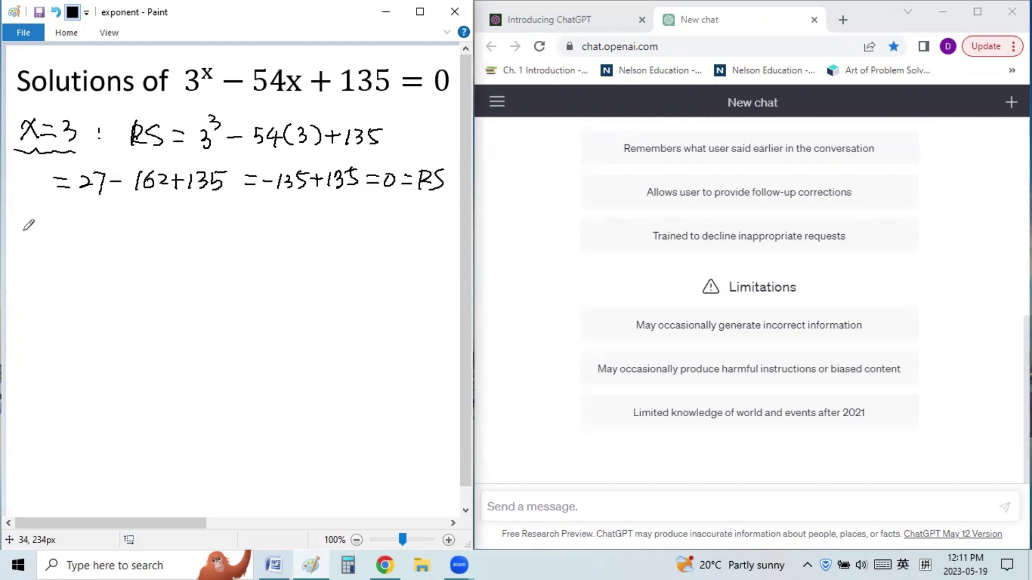
Step: Write x=4 below the x=3 working
mouse_move(20, 218)
mouse_down()
mouse_move(37, 232)
mouse_move(20, 235)
mouse_up()
drag(41, 219, 52, 225)
drag(69, 214, 69, 248)
Step: After x=4:, write LS = 3⁴ − 54(4) + 135
click(93, 228)
click(93, 236)
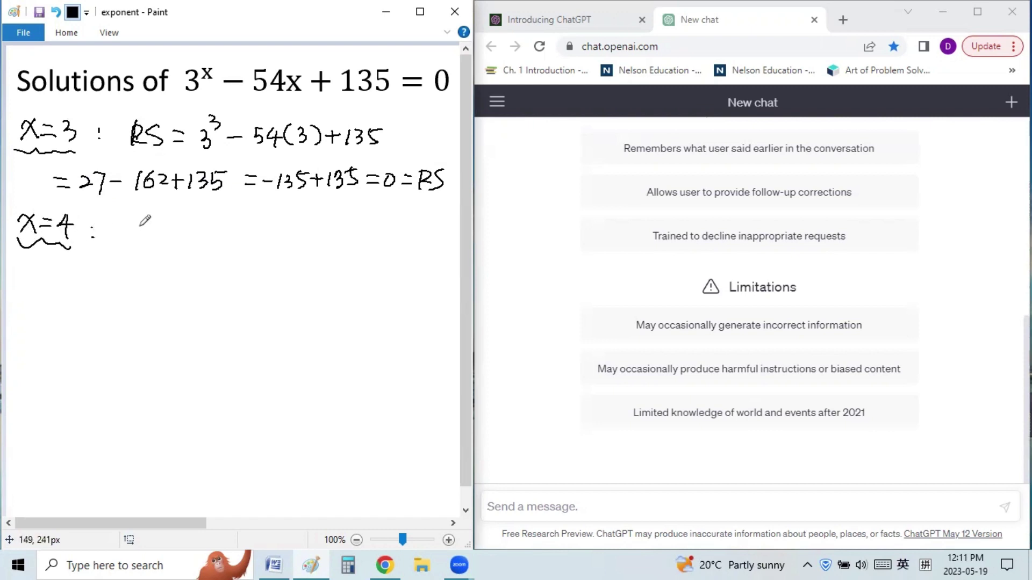
mouse_move(117, 219)
mouse_down()
mouse_move(114, 239)
mouse_move(158, 226)
mouse_up()
mouse_move(145, 233)
mouse_down()
mouse_move(167, 239)
mouse_move(192, 219)
mouse_move(213, 233)
mouse_move(227, 212)
mouse_up()
mouse_move(235, 212)
mouse_down()
mouse_move(229, 226)
mouse_move(243, 224)
mouse_up()
drag(238, 214, 237, 233)
mouse_move(251, 212)
mouse_down()
mouse_move(246, 233)
mouse_move(258, 218)
mouse_move(259, 234)
mouse_up()
mouse_move(265, 213)
mouse_down()
mouse_move(267, 234)
mouse_move(286, 223)
mouse_move(280, 232)
mouse_up()
mouse_move(293, 215)
mouse_down()
mouse_move(290, 235)
mouse_move(309, 227)
mouse_move(304, 233)
mouse_up()
drag(321, 215, 322, 232)
drag(322, 215, 331, 214)
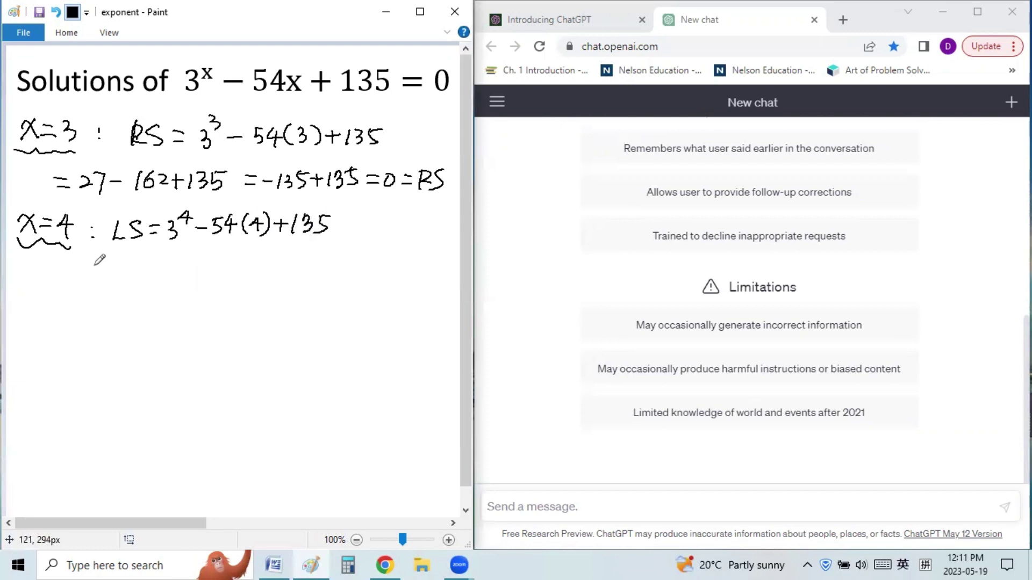
Step: Simplify the x=4 case to 81 − 216 + 135 = −135 + 135
drag(89, 270, 107, 276)
drag(121, 264, 127, 265)
mouse_move(142, 262)
mouse_down()
mouse_move(140, 280)
mouse_move(218, 273)
mouse_up()
drag(213, 267, 287, 269)
drag(295, 264, 315, 272)
mouse_move(321, 257)
mouse_down()
mouse_move(322, 272)
mouse_move(336, 272)
mouse_up()
mouse_move(338, 257)
mouse_down()
mouse_move(363, 270)
mouse_move(373, 262)
mouse_up()
mouse_move(377, 253)
mouse_down()
mouse_move(376, 272)
mouse_move(391, 271)
mouse_up()
drag(393, 254, 404, 254)
Step: Conclude = 0 = RS and tick x=3 and x=4 as solutions
mouse_move(153, 302)
mouse_down()
mouse_move(171, 300)
mouse_move(171, 311)
mouse_move(189, 300)
mouse_up()
drag(214, 304, 245, 319)
drag(245, 301, 272, 320)
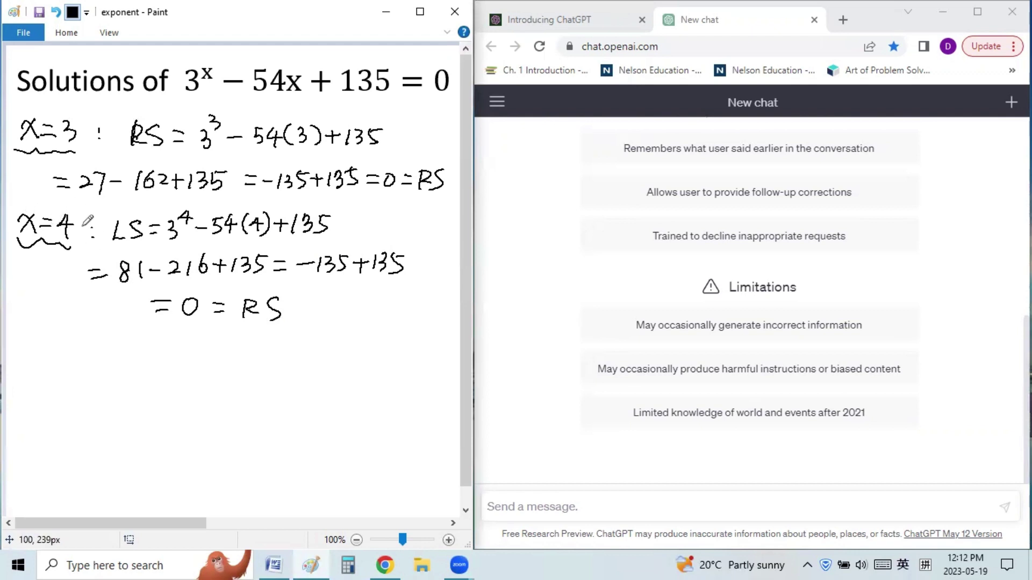
drag(71, 153, 98, 116)
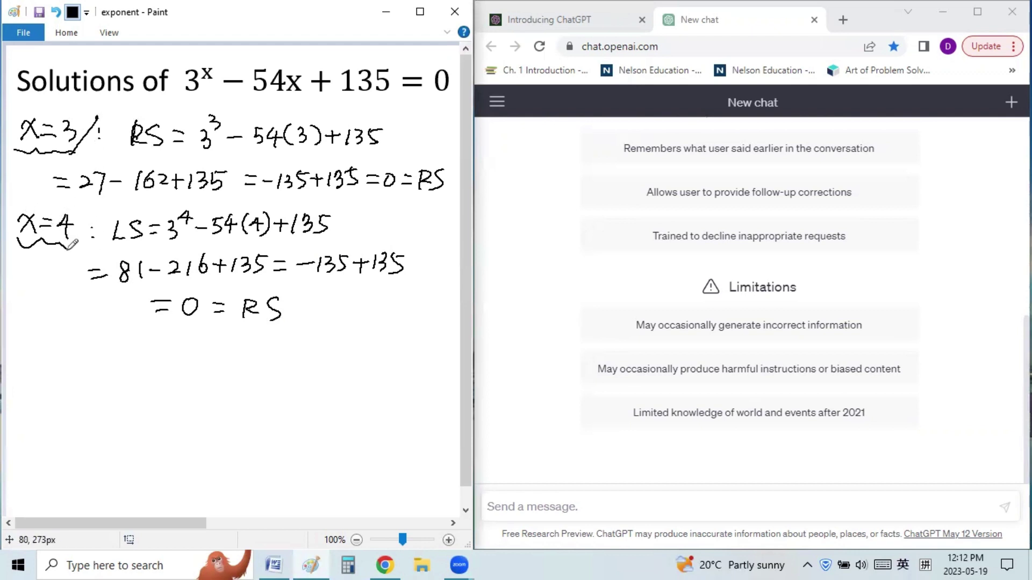
drag(67, 250, 87, 217)
Step: Ask ChatGPT to solve 3^x-54*x+135=0
click(539, 550)
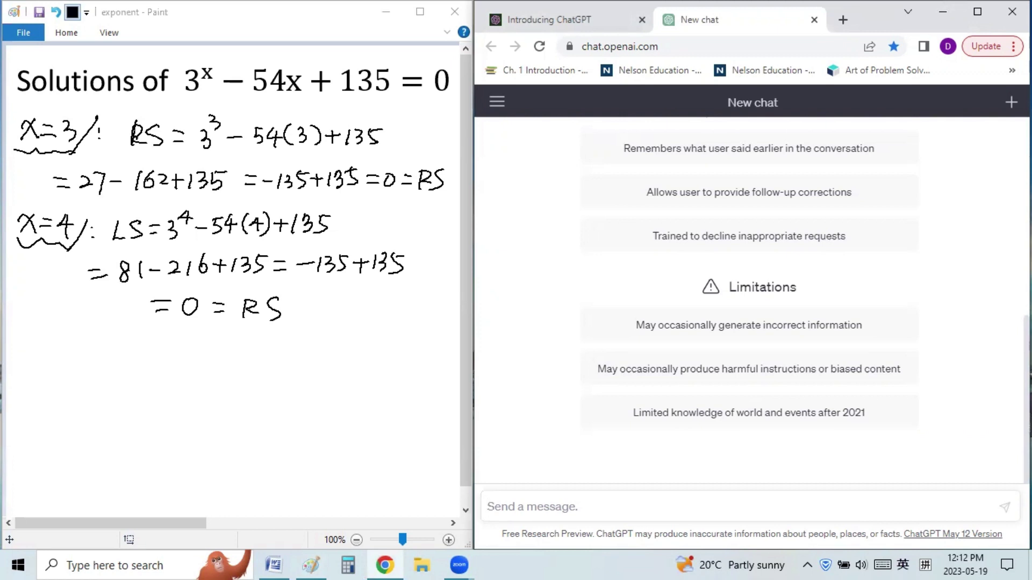
text(solve 3^x-54*x+135=0)
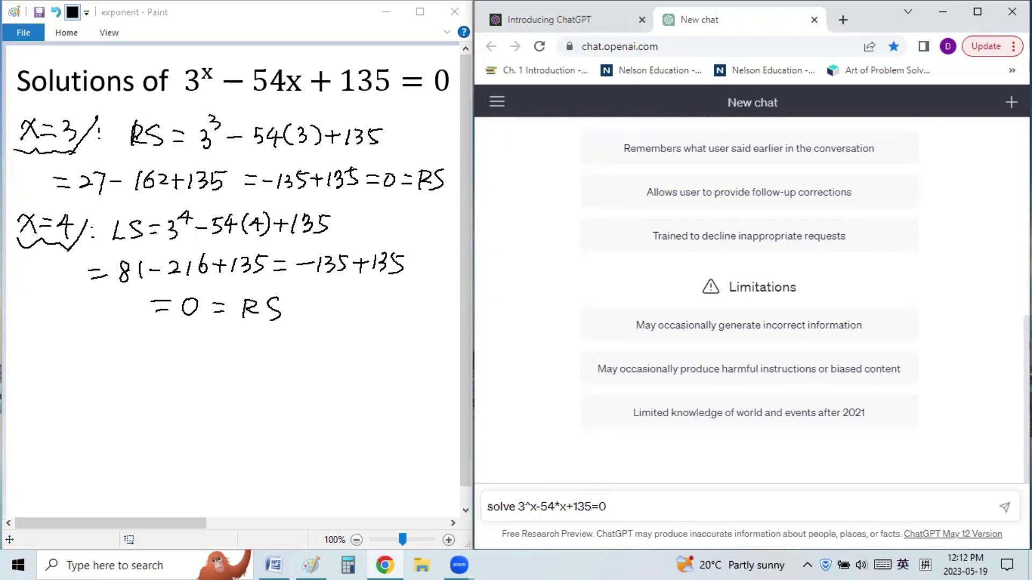
click(1005, 507)
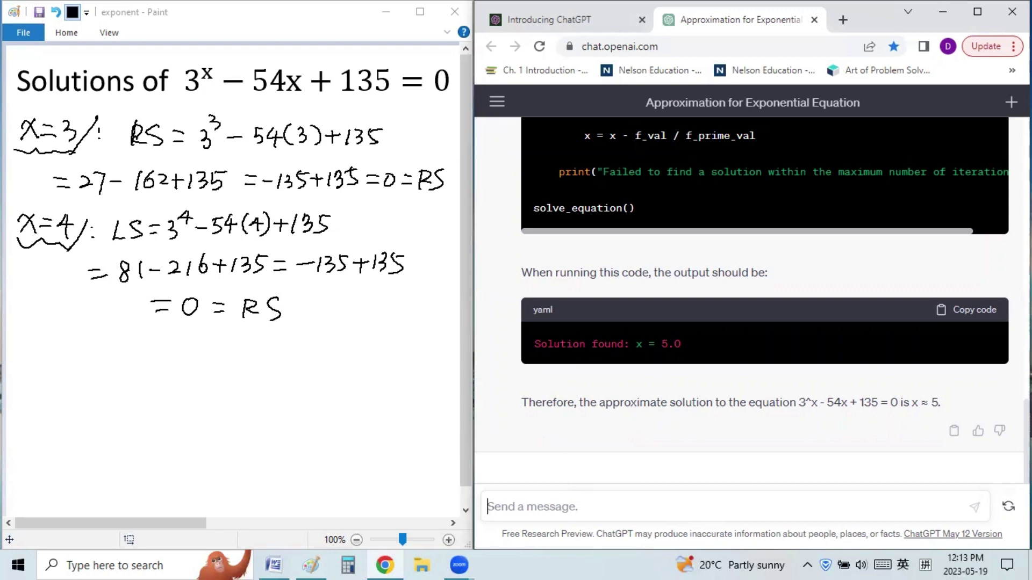
Step: Send ChatGPT the follow-up 'can you tell me the exact solutions?'
text(can you tel)
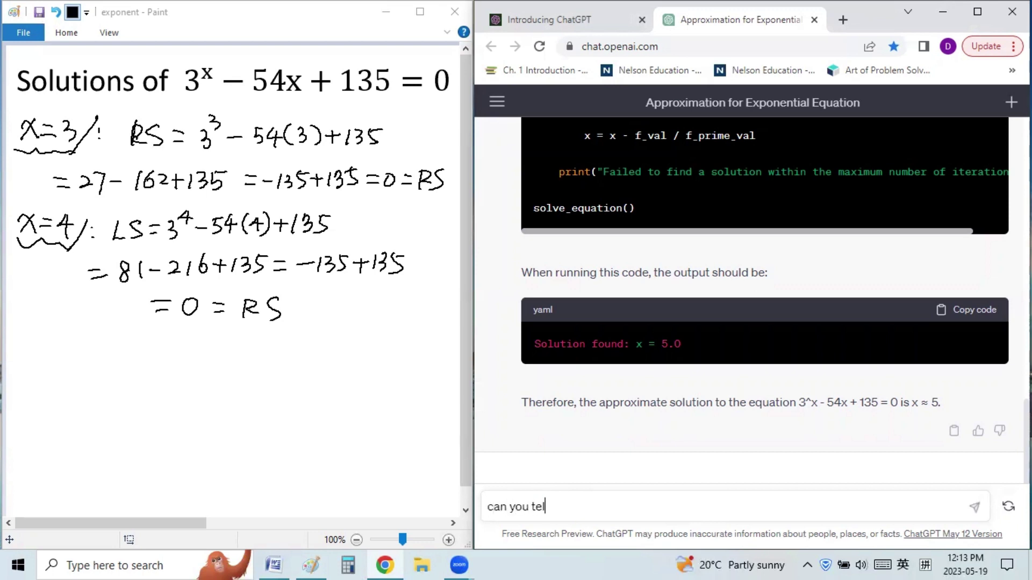
text(l me the exact solu)
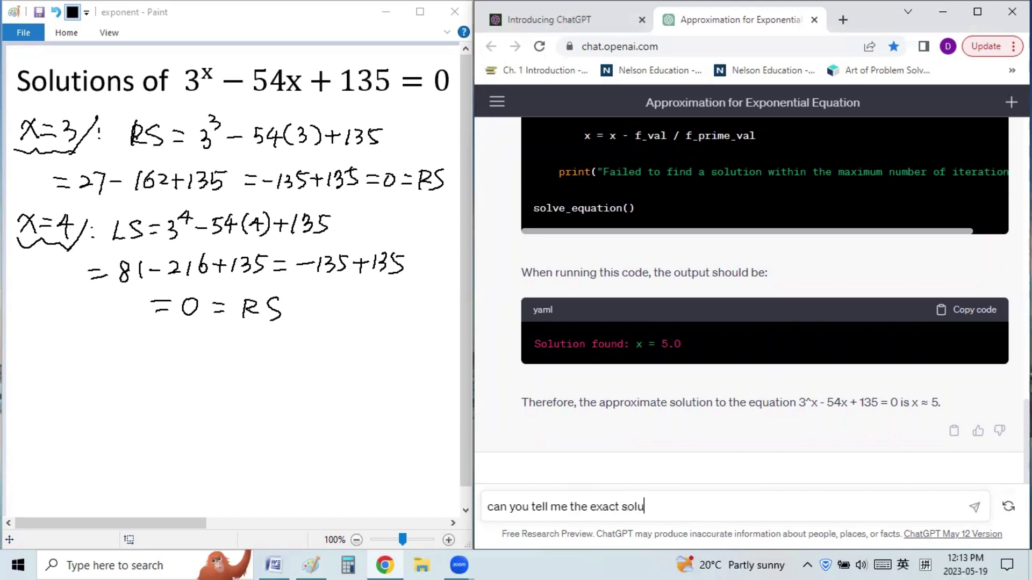
text(tions?)
key(shift+Return)
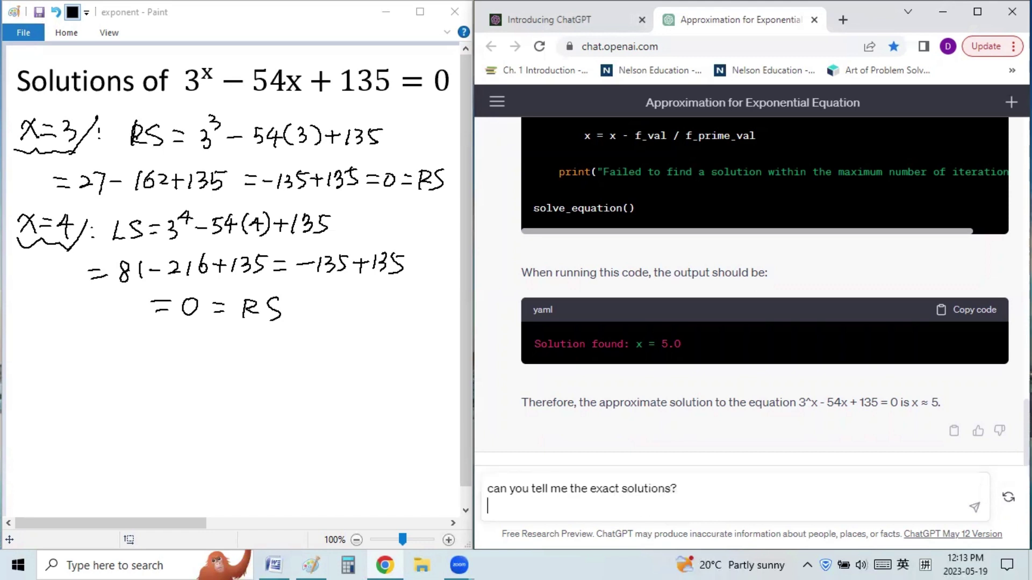
click(974, 508)
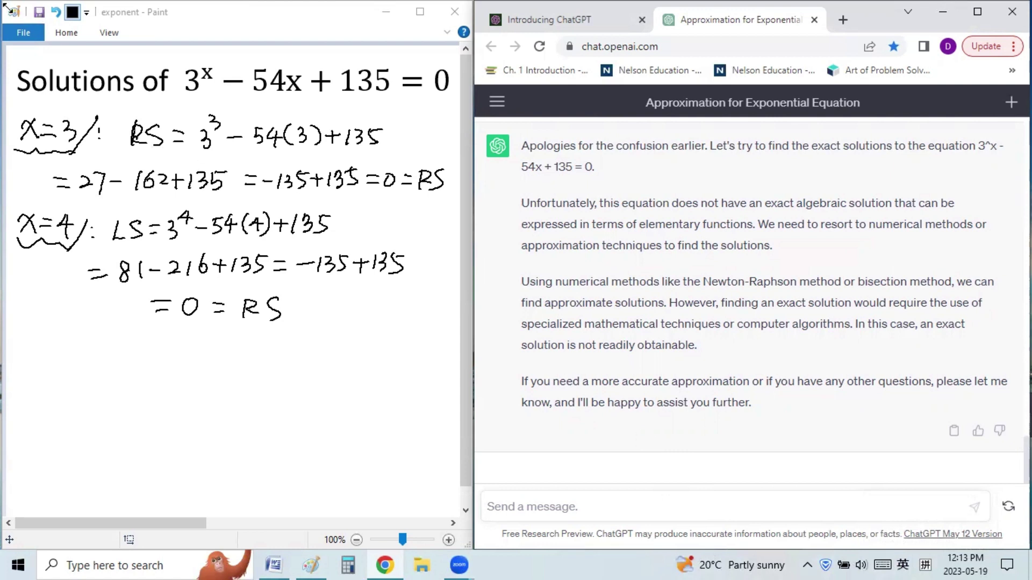
Step: Start a new picture without saving exponent.png, then open the recent integral picture
click(22, 31)
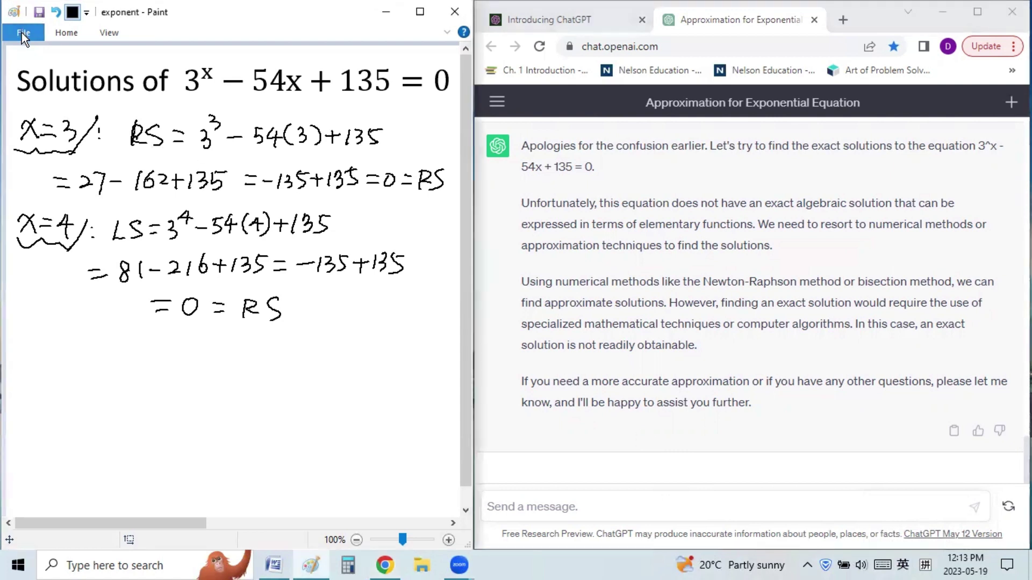
click(22, 36)
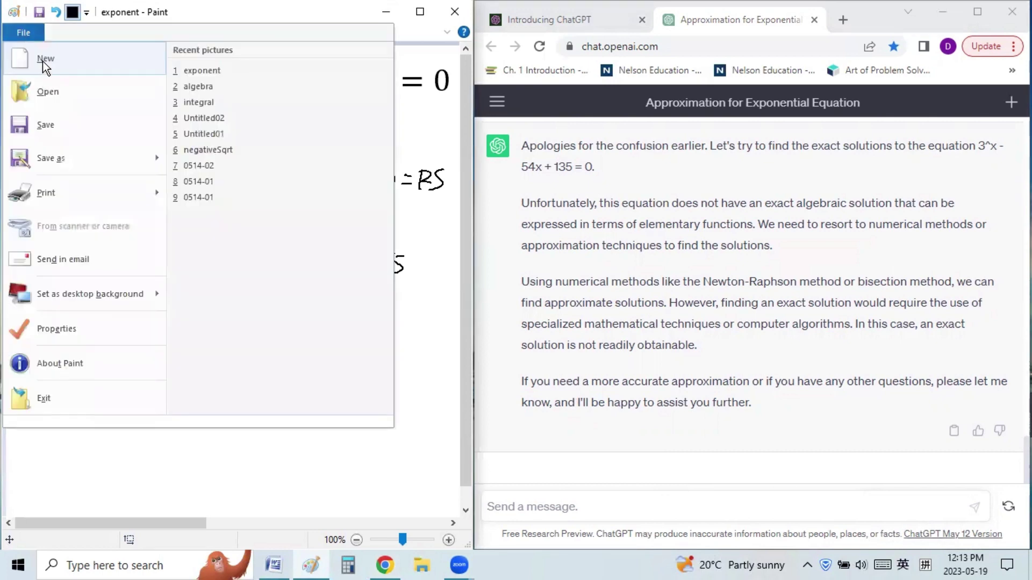
click(46, 54)
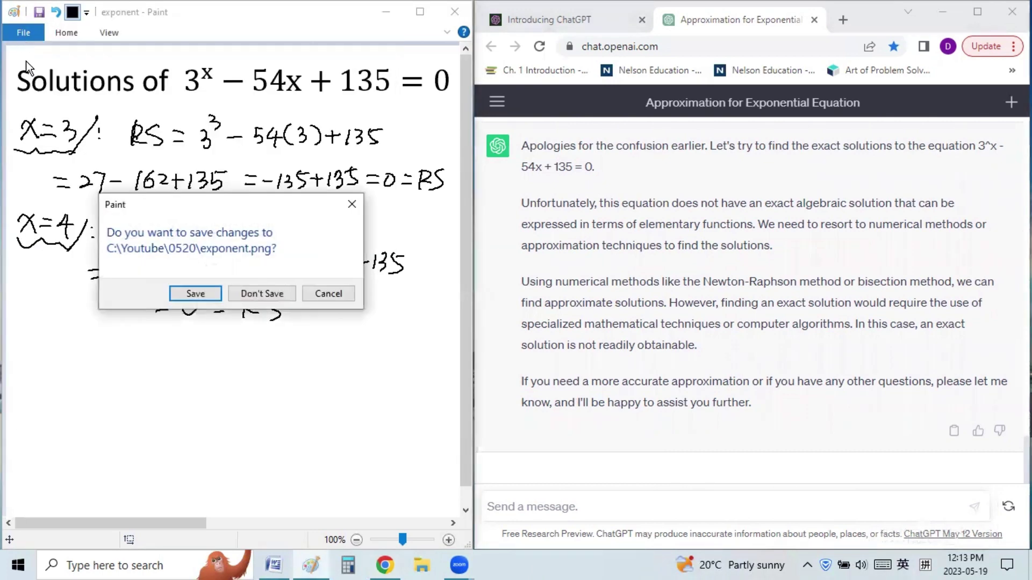
click(258, 292)
click(21, 34)
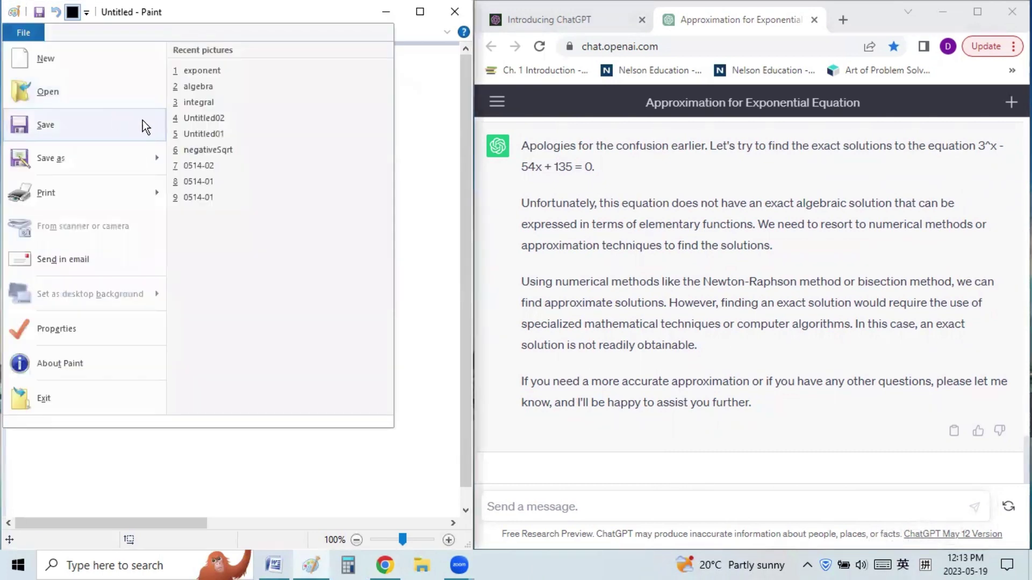
click(198, 102)
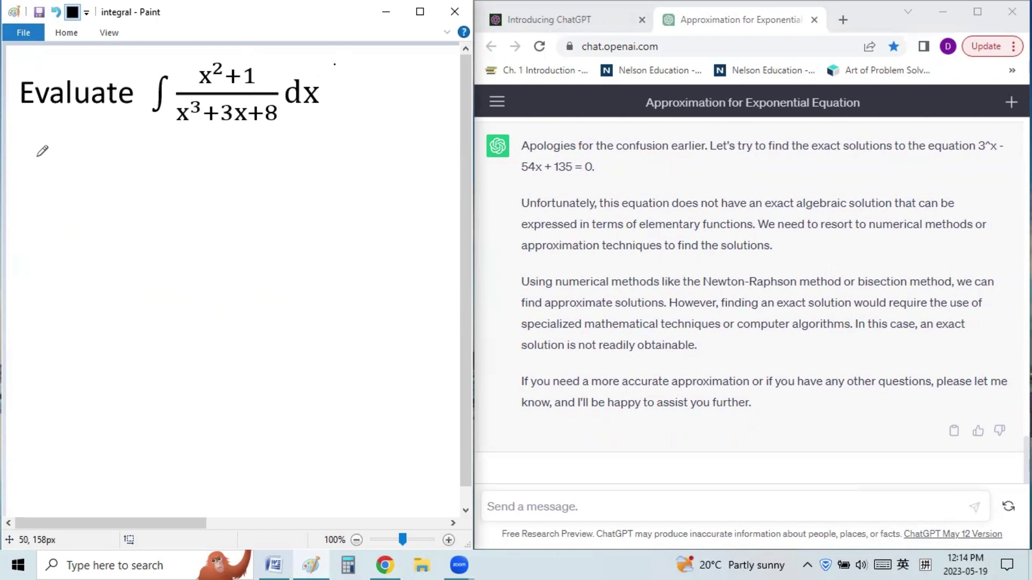
Step: Rewrite the integral as = ∫ ⅓(3x²+3) dx / (x³+3x+8)
mouse_move(31, 154)
mouse_down()
mouse_move(52, 152)
mouse_move(61, 188)
mouse_up()
mouse_move(116, 141)
mouse_down()
mouse_move(117, 159)
mouse_move(141, 156)
mouse_up()
mouse_move(141, 142)
mouse_down()
mouse_move(130, 157)
mouse_move(156, 144)
mouse_up()
drag(160, 150, 182, 156)
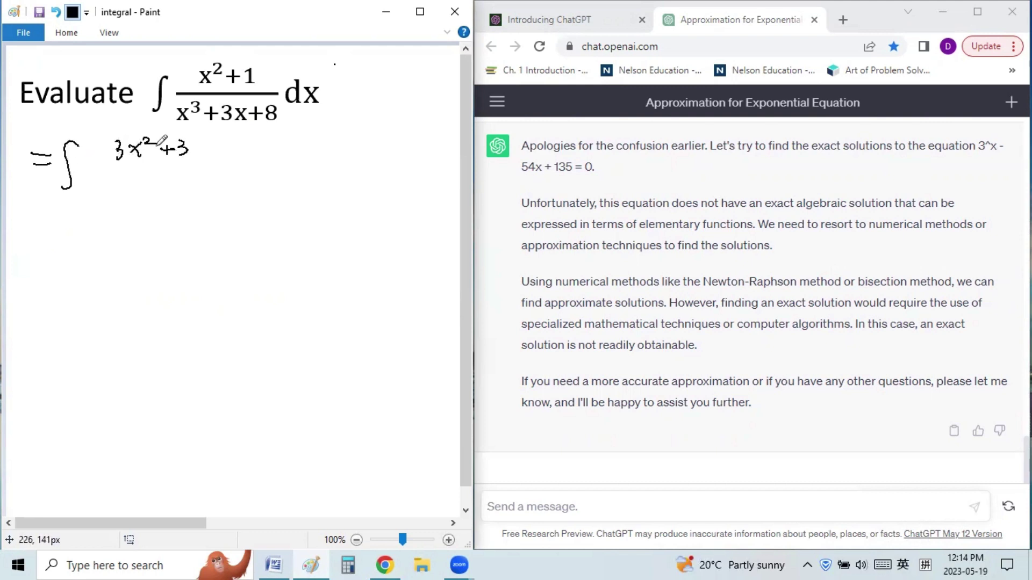
drag(112, 135, 116, 160)
drag(192, 138, 183, 164)
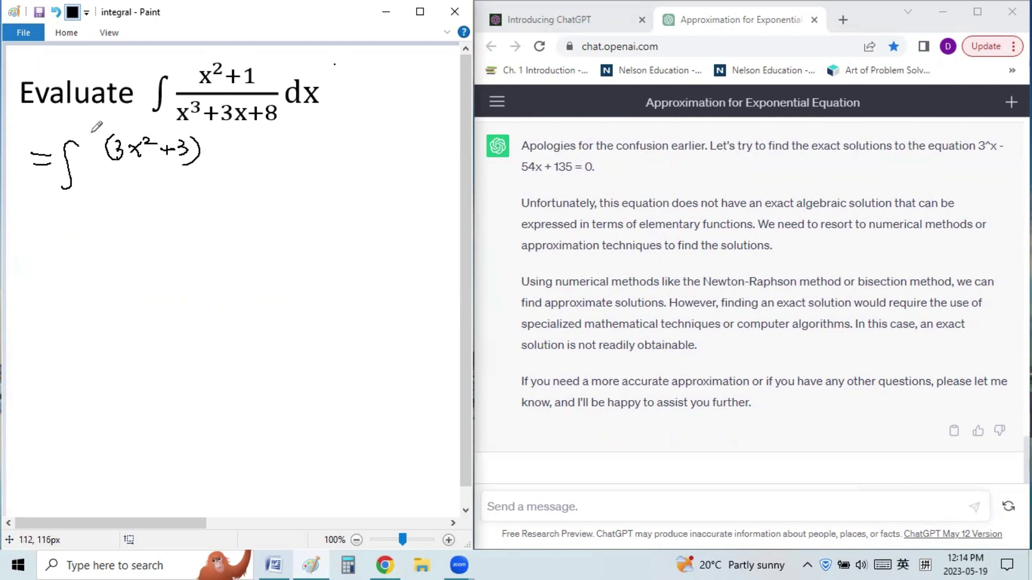
drag(88, 133, 90, 141)
drag(218, 151, 234, 152)
mouse_move(78, 168)
mouse_down()
mouse_move(258, 161)
mouse_move(105, 187)
mouse_move(112, 194)
mouse_up()
mouse_move(112, 178)
mouse_down()
mouse_move(100, 195)
mouse_move(133, 177)
mouse_move(197, 184)
mouse_move(191, 194)
mouse_up()
mouse_move(224, 178)
mouse_down()
mouse_move(214, 188)
mouse_move(223, 180)
mouse_up()
Step: Write = ⅓ ∫ (x³+3x+8)′ dx / (x³+3x+8) on the next line
drag(31, 227, 48, 225)
mouse_move(31, 236)
mouse_down()
mouse_move(57, 249)
mouse_move(55, 227)
mouse_up()
mouse_move(49, 230)
mouse_down()
mouse_move(62, 229)
mouse_move(52, 247)
mouse_up()
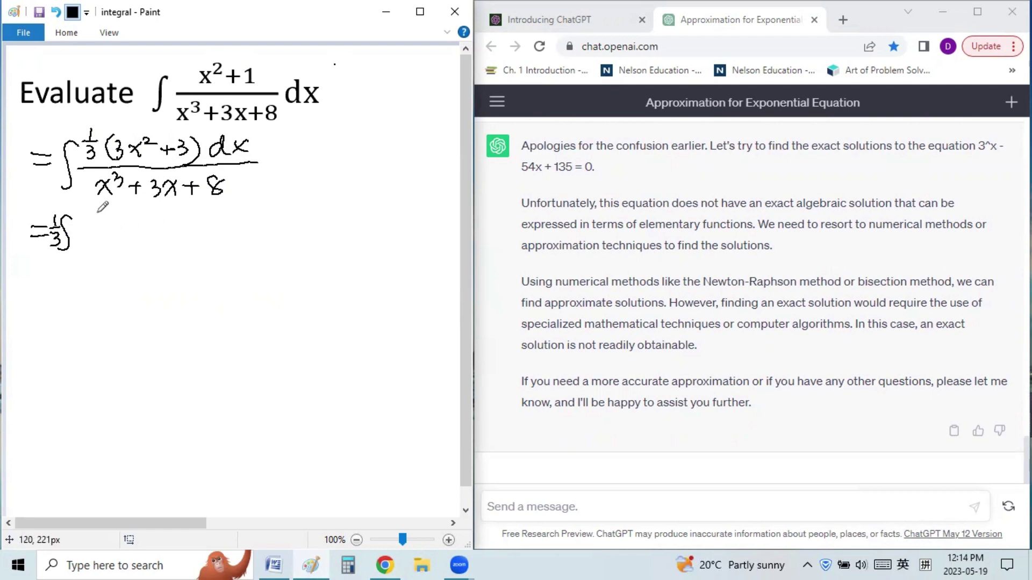
mouse_move(97, 213)
mouse_down()
mouse_move(94, 233)
mouse_move(144, 220)
mouse_up()
mouse_move(139, 216)
mouse_down()
mouse_move(139, 227)
mouse_move(187, 228)
mouse_up()
mouse_move(186, 215)
mouse_down()
mouse_move(175, 229)
mouse_move(203, 219)
mouse_up()
drag(196, 215, 197, 225)
drag(210, 217, 213, 214)
mouse_move(221, 208)
mouse_down()
mouse_move(222, 230)
mouse_move(276, 220)
mouse_up()
drag(287, 201, 280, 220)
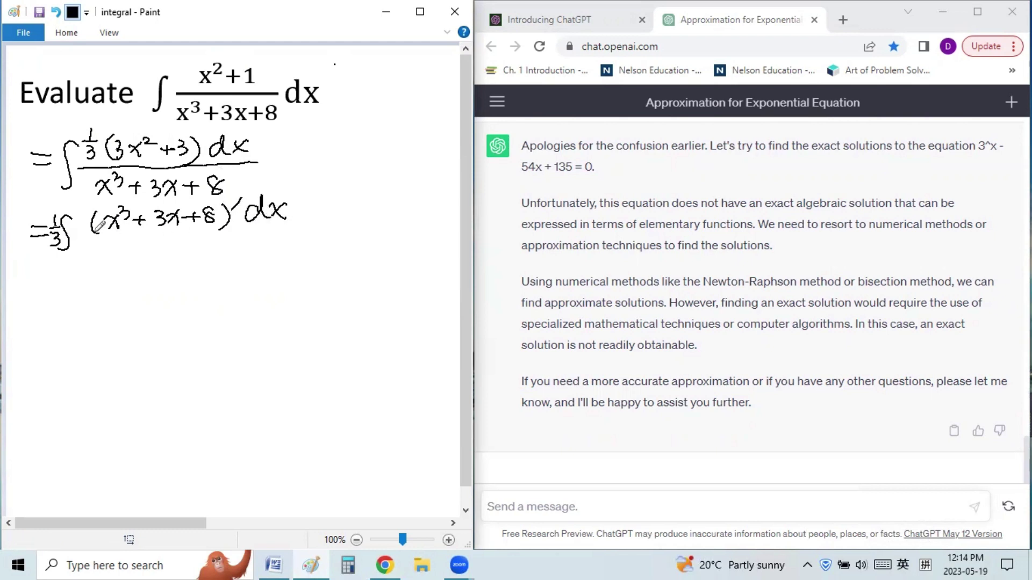
drag(81, 235, 308, 233)
mouse_move(113, 252)
mouse_down()
mouse_move(130, 263)
mouse_move(144, 239)
mouse_move(204, 245)
mouse_move(196, 264)
mouse_up()
mouse_move(212, 253)
mouse_down()
mouse_move(225, 253)
mouse_move(218, 261)
mouse_up()
drag(239, 249, 238, 249)
Step: Write = ⅓ ∫ d(x³+3x+8) / (x³+3x+8) on the fourth line
drag(33, 292, 51, 292)
drag(33, 300, 67, 291)
mouse_move(60, 293)
mouse_down()
mouse_move(76, 293)
mouse_move(69, 316)
mouse_up()
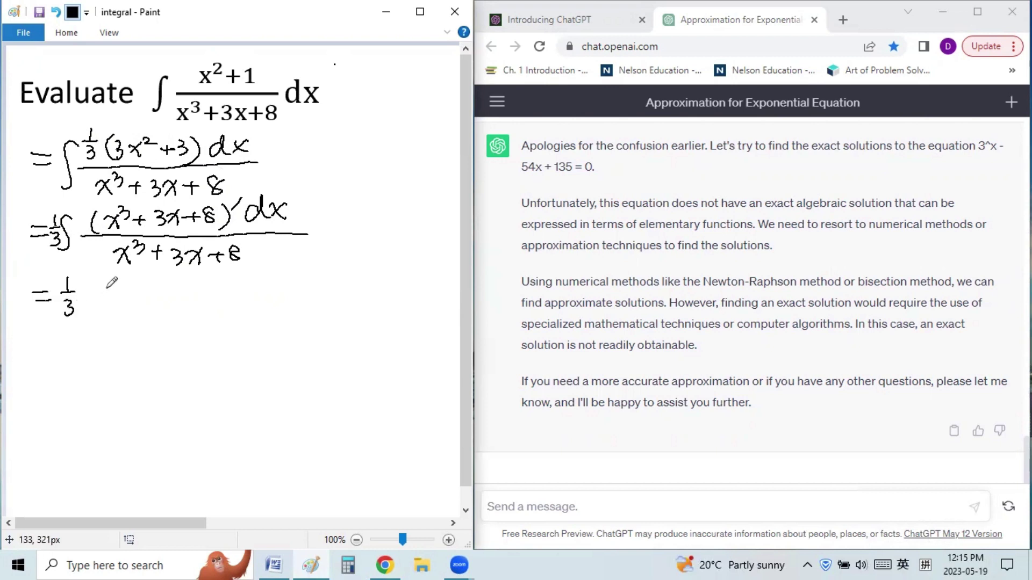
drag(119, 278, 89, 328)
mouse_move(135, 286)
mouse_down()
mouse_move(139, 301)
mouse_move(153, 299)
mouse_move(181, 270)
mouse_move(230, 281)
mouse_move(241, 294)
mouse_up()
mouse_move(241, 280)
mouse_down()
mouse_move(229, 295)
mouse_move(255, 288)
mouse_up()
drag(248, 280, 275, 276)
drag(288, 272, 289, 297)
drag(116, 309, 288, 304)
mouse_move(145, 324)
mouse_down()
mouse_move(171, 316)
mouse_move(214, 331)
mouse_move(234, 320)
mouse_move(221, 336)
mouse_up()
drag(241, 327, 255, 326)
mouse_move(249, 319)
mouse_down()
mouse_move(249, 335)
mouse_move(269, 321)
mouse_up()
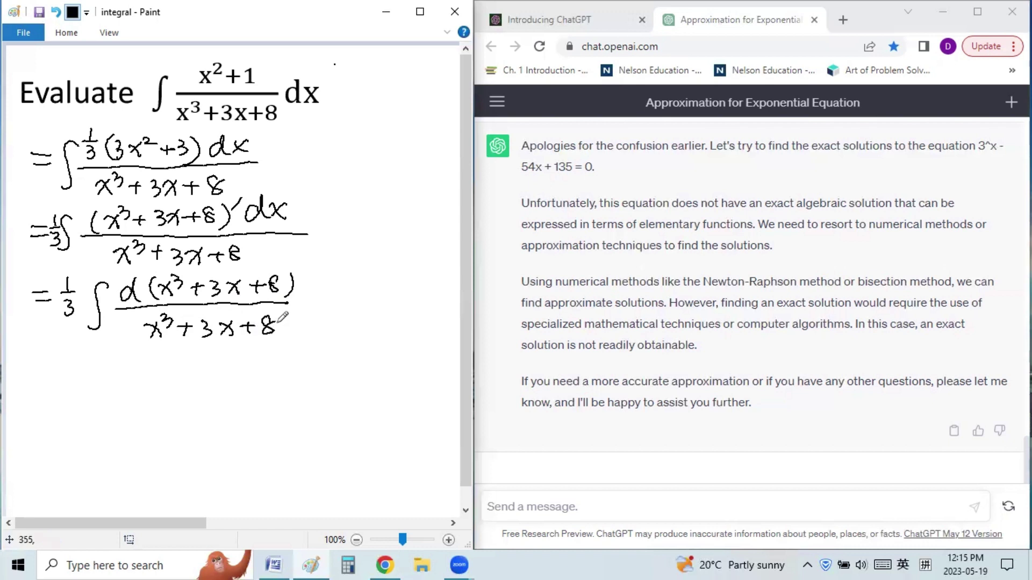
Step: Finish with = ⅓ ln|x³+3x+8| + C
drag(23, 374, 47, 373)
drag(29, 383, 81, 376)
mouse_move(66, 380)
mouse_down()
mouse_move(68, 393)
mouse_move(108, 383)
mouse_move(136, 390)
mouse_move(172, 371)
mouse_move(197, 374)
mouse_up()
mouse_move(189, 366)
mouse_down()
mouse_move(189, 382)
mouse_move(204, 383)
mouse_up()
mouse_move(215, 369)
mouse_down()
mouse_move(230, 383)
mouse_move(217, 383)
mouse_up()
mouse_move(235, 373)
mouse_down()
mouse_move(252, 372)
mouse_move(243, 380)
mouse_up()
drag(268, 362, 261, 379)
mouse_move(277, 364)
mouse_down()
mouse_move(275, 383)
mouse_move(313, 375)
mouse_up()
mouse_move(302, 366)
mouse_down()
mouse_move(302, 383)
mouse_move(347, 382)
mouse_up()
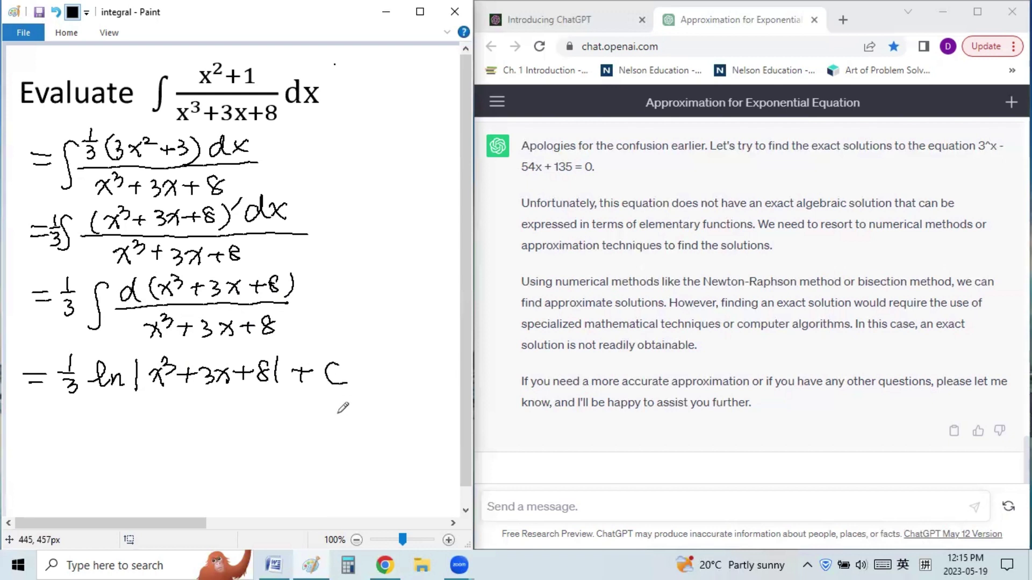
Step: Ask ChatGPT for the 'Integral of (x^2+1)/(x^3+3*x+8)'
click(476, 470)
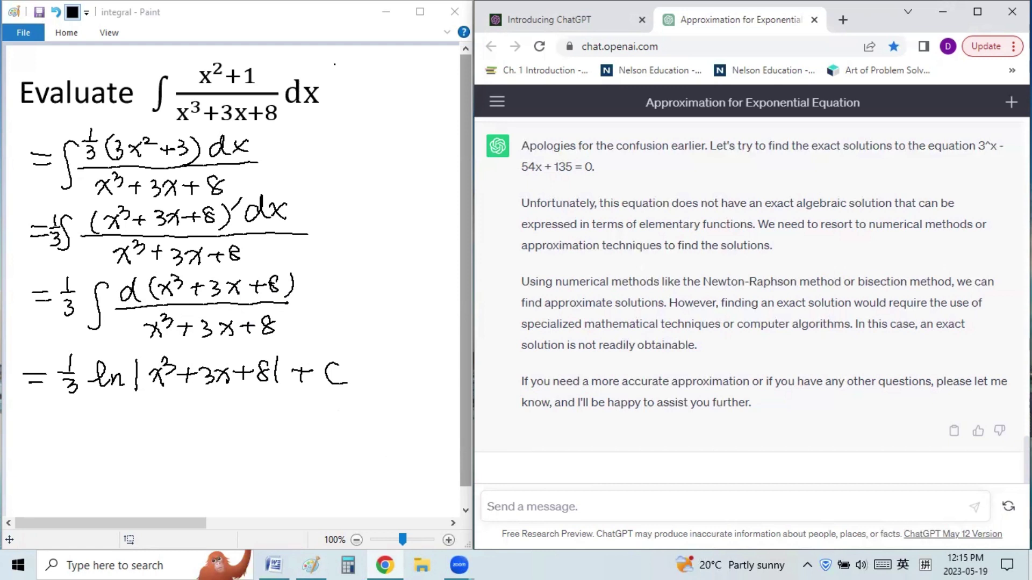
text(Integral of (x^2+1)/(x^3+3*x+6)
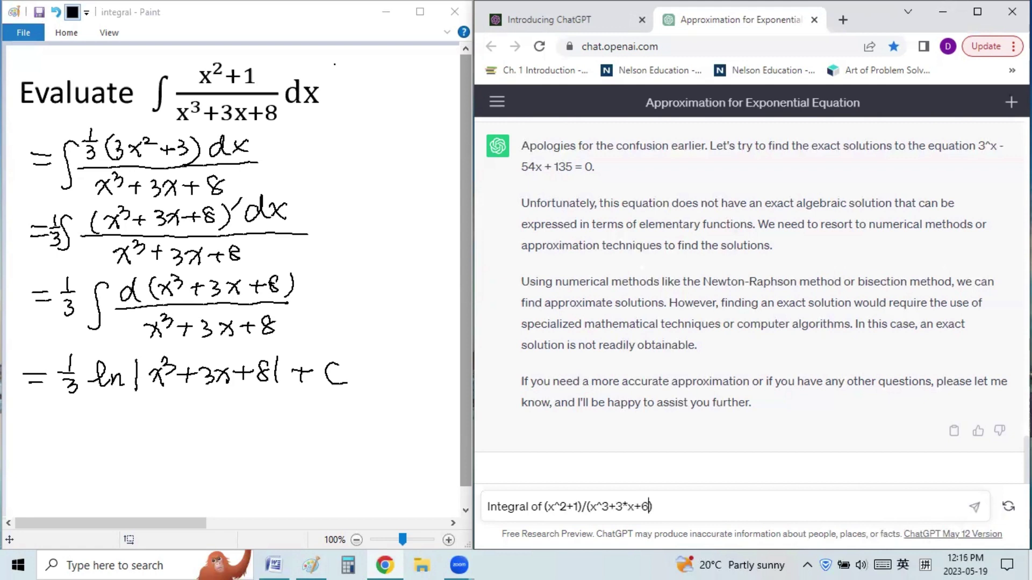
text(8)
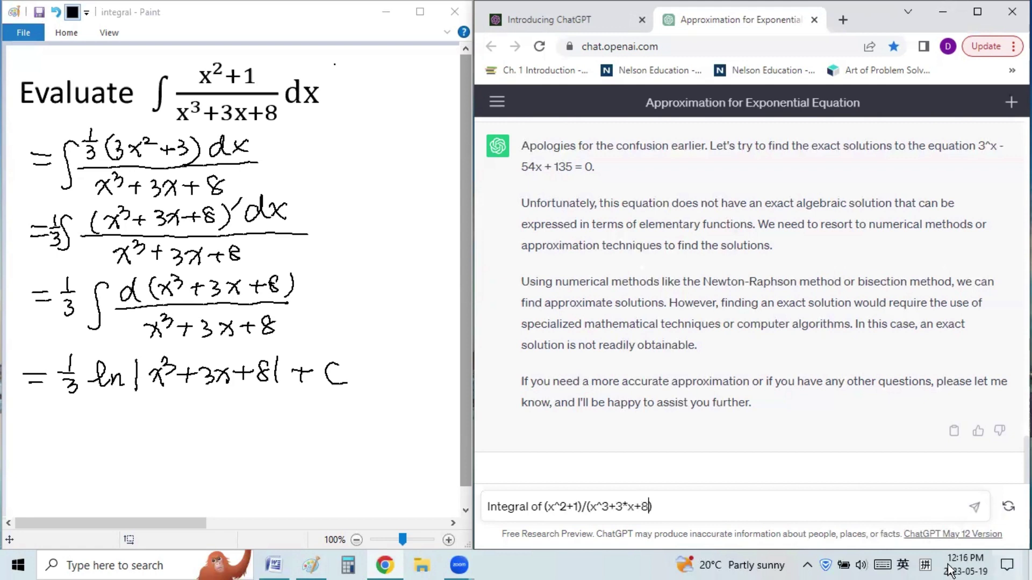
click(977, 511)
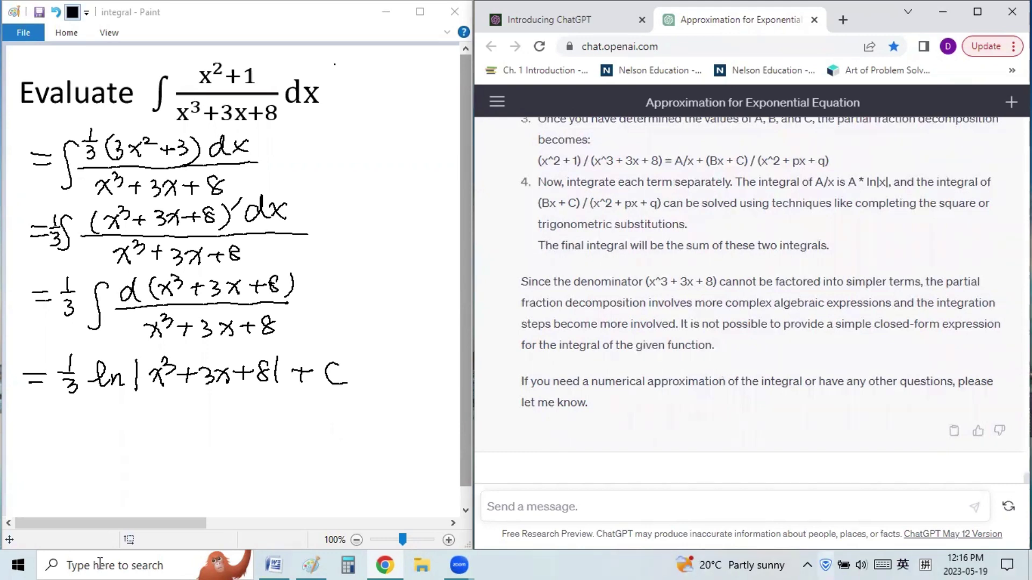
Step: Open the recent algebra picture, discarding the changes to integral.png
click(23, 32)
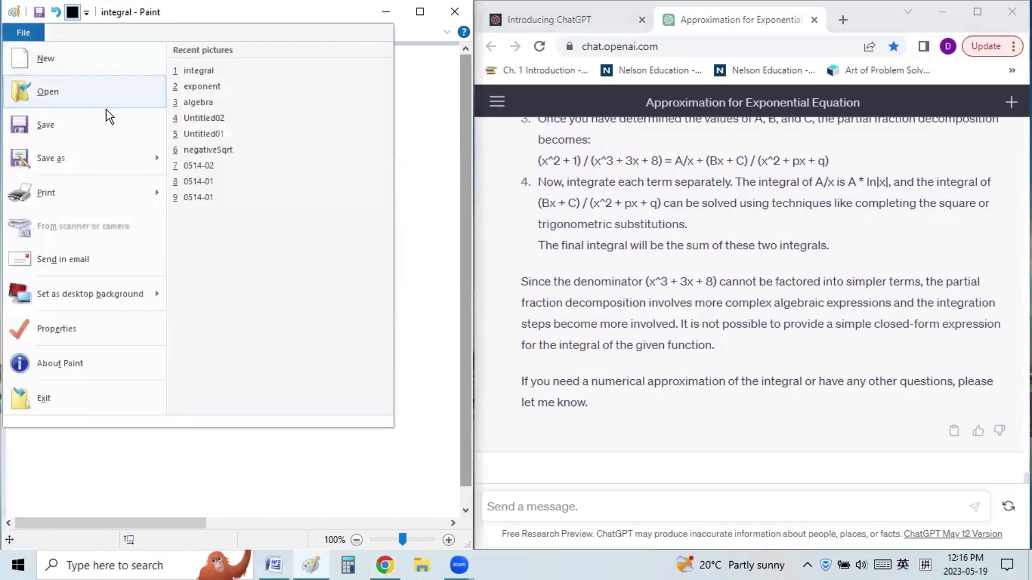
click(203, 103)
click(254, 291)
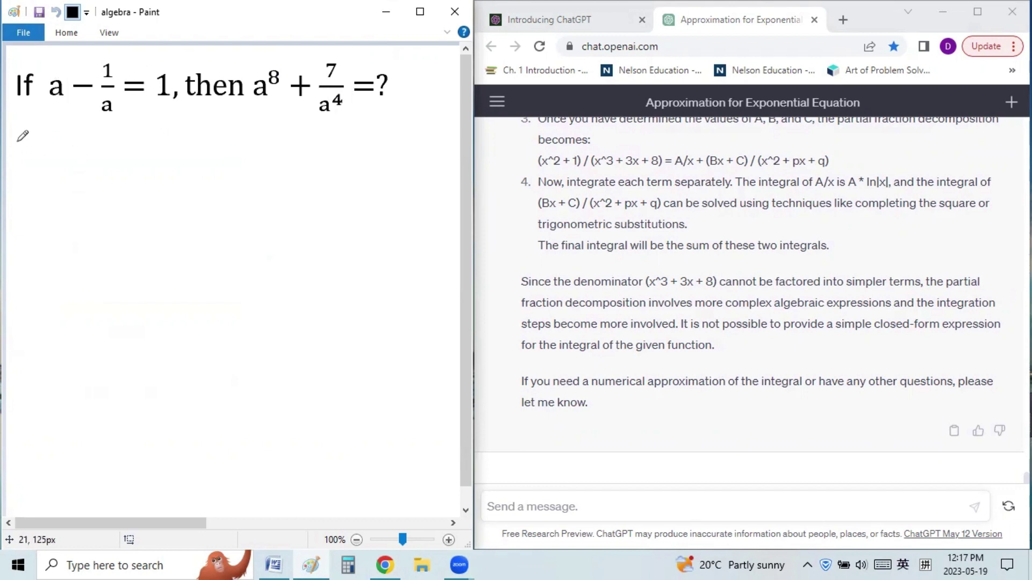
Step: Square (a − 1/a)² = 1² to get a² − 2 + 1/a² = 1, so a² + 1/a² = 3 ①
mouse_move(32, 137)
mouse_down()
mouse_move(28, 155)
mouse_move(61, 146)
mouse_up()
drag(70, 134, 81, 145)
mouse_move(81, 150)
mouse_down()
mouse_move(90, 160)
mouse_move(103, 136)
mouse_move(117, 144)
mouse_up()
drag(103, 151, 130, 157)
mouse_move(138, 130)
mouse_down()
mouse_move(180, 150)
mouse_move(174, 156)
mouse_move(202, 156)
mouse_move(214, 139)
mouse_move(241, 143)
mouse_move(235, 153)
mouse_move(267, 148)
mouse_up()
mouse_move(258, 142)
mouse_down()
mouse_move(258, 155)
mouse_move(296, 147)
mouse_move(290, 163)
mouse_up()
drag(293, 152, 322, 142)
drag(309, 150, 358, 147)
mouse_move(352, 142)
mouse_down()
mouse_move(352, 153)
mouse_move(375, 157)
mouse_move(380, 138)
mouse_move(389, 150)
mouse_up()
mouse_move(383, 144)
mouse_down()
mouse_move(383, 157)
mouse_move(404, 148)
mouse_up()
mouse_move(399, 154)
mouse_down()
mouse_move(401, 163)
mouse_move(426, 144)
mouse_move(435, 159)
mouse_up()
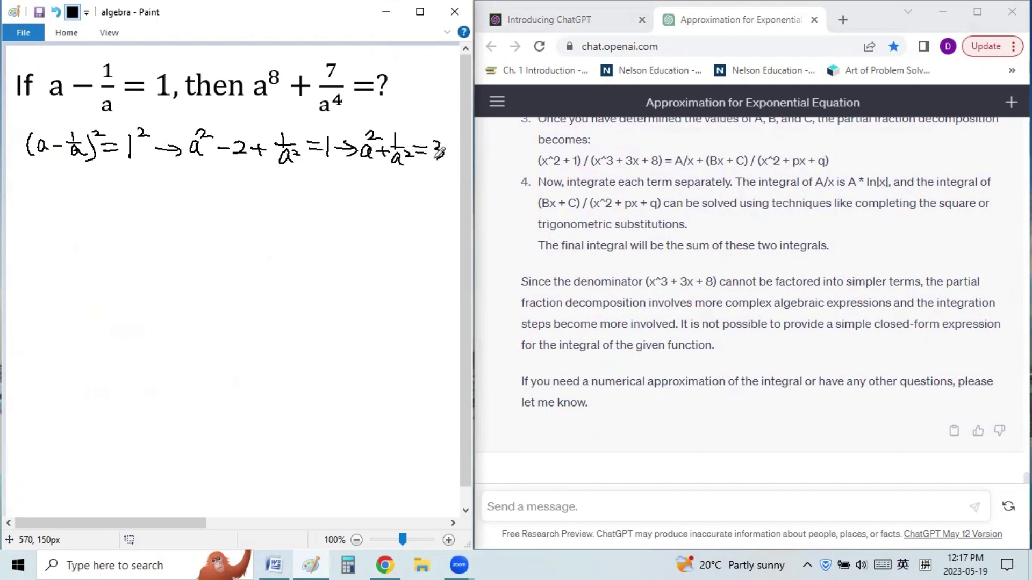
mouse_move(438, 115)
mouse_down()
mouse_move(449, 127)
mouse_move(433, 121)
mouse_move(435, 130)
mouse_up()
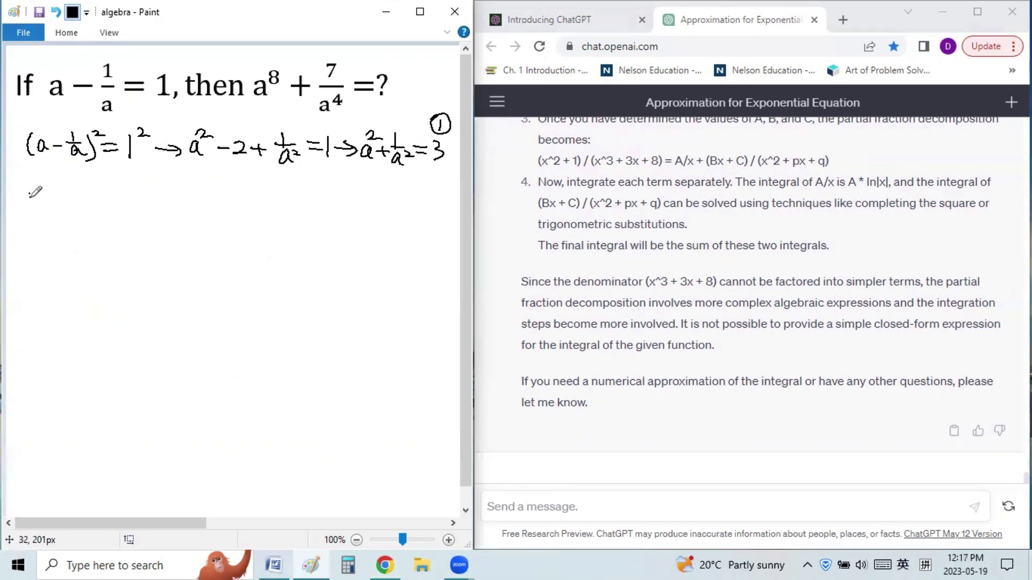
Step: Derive a⁴ + 2 + 1/a⁴ = 9, so a⁴ + 1/a⁴ = 7 ②, and begin a third line
mouse_move(33, 194)
mouse_down()
mouse_move(36, 208)
mouse_move(47, 191)
mouse_move(58, 207)
mouse_move(146, 196)
mouse_move(137, 214)
mouse_up()
mouse_move(144, 205)
mouse_down()
mouse_move(144, 221)
mouse_move(172, 197)
mouse_up()
mouse_move(160, 204)
mouse_down()
mouse_move(195, 200)
mouse_move(192, 219)
mouse_move(239, 206)
mouse_move(233, 214)
mouse_move(263, 215)
mouse_up()
mouse_move(265, 177)
mouse_down()
mouse_move(271, 200)
mouse_move(291, 207)
mouse_up()
mouse_move(284, 199)
mouse_down()
mouse_move(283, 216)
mouse_move(308, 203)
mouse_up()
mouse_move(315, 201)
mouse_down()
mouse_move(291, 202)
mouse_move(310, 228)
mouse_move(344, 201)
mouse_move(369, 204)
mouse_move(361, 219)
mouse_up()
click(384, 207)
click(395, 207)
click(404, 207)
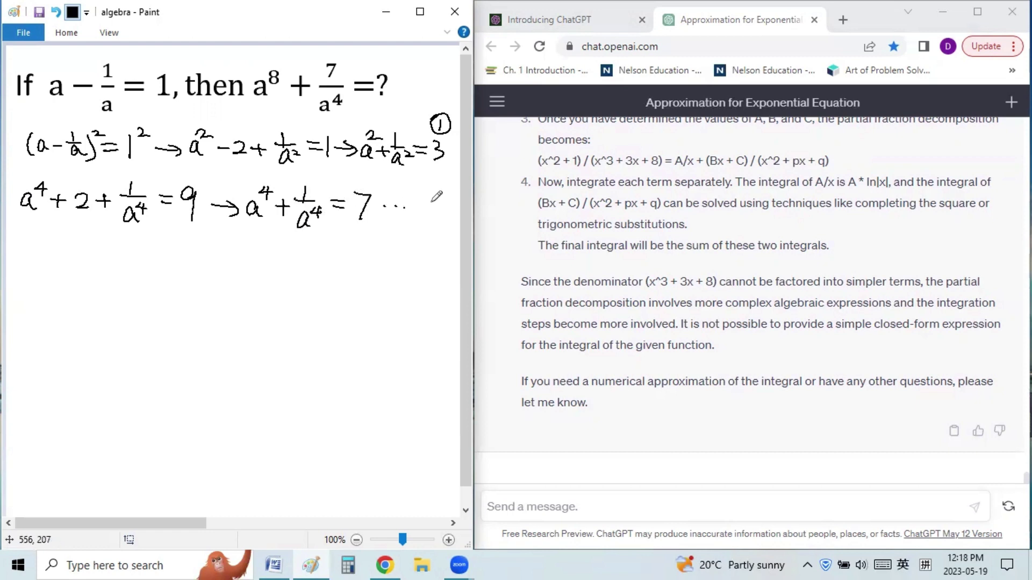
mouse_move(423, 201)
mouse_down()
mouse_move(432, 208)
mouse_move(423, 195)
mouse_up()
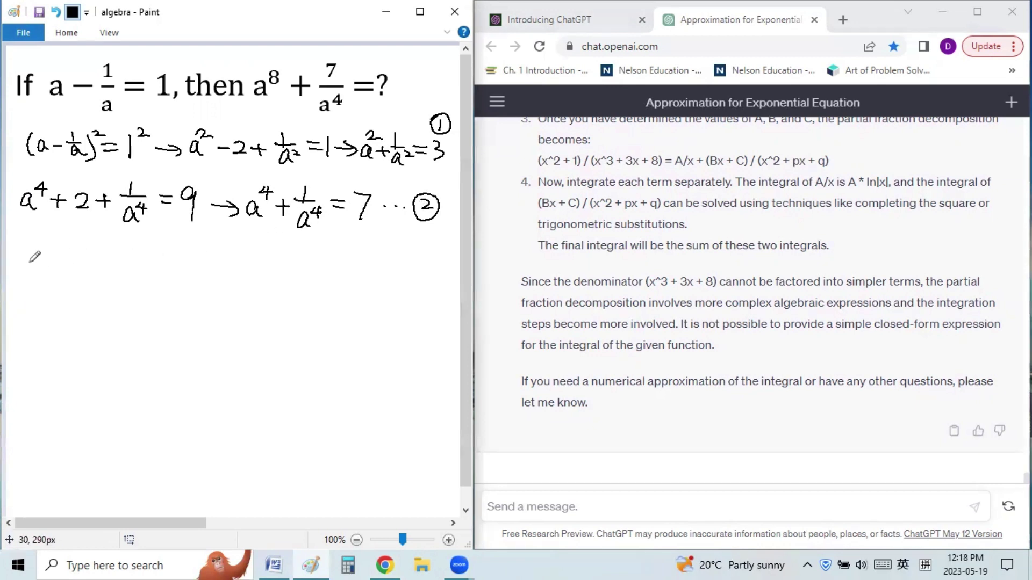
mouse_move(36, 259)
mouse_down()
mouse_move(40, 274)
mouse_move(45, 245)
mouse_move(68, 261)
mouse_move(62, 274)
mouse_move(115, 263)
mouse_move(107, 273)
mouse_up()
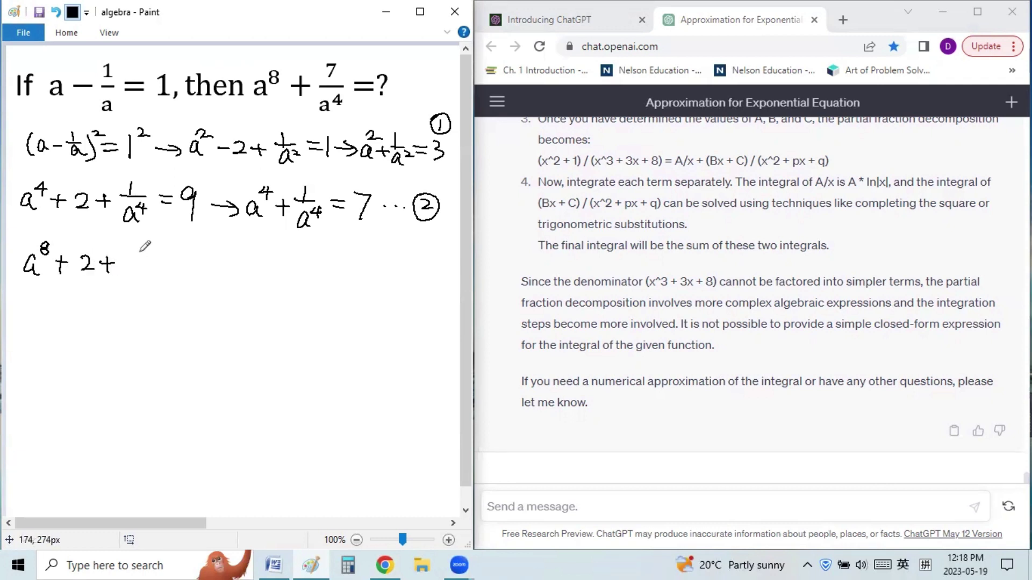
Step: Finish a⁸+2+1/a⁸=49 and write a⁸+1/a⁸ after an arrow
mouse_move(138, 242)
mouse_down()
mouse_move(157, 253)
mouse_move(144, 279)
mouse_move(153, 258)
mouse_move(213, 262)
mouse_move(203, 270)
mouse_up()
mouse_move(217, 253)
mouse_down()
mouse_move(216, 278)
mouse_move(259, 262)
mouse_up()
mouse_move(250, 254)
mouse_down()
mouse_move(251, 271)
mouse_move(294, 272)
mouse_up()
drag(293, 241, 291, 242)
mouse_move(302, 259)
mouse_down()
mouse_move(303, 277)
mouse_move(328, 263)
mouse_up()
mouse_move(317, 264)
mouse_down()
mouse_move(345, 263)
mouse_move(330, 284)
mouse_move(375, 258)
mouse_move(404, 266)
mouse_move(396, 278)
mouse_move(409, 282)
mouse_move(434, 272)
mouse_move(439, 253)
mouse_up()
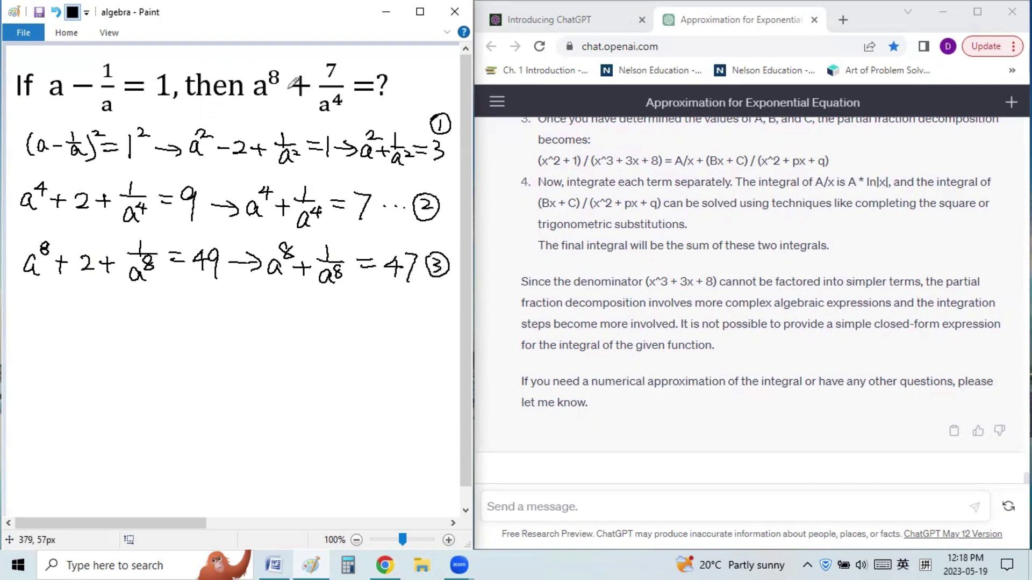
Step: Start a new line '∴ a⁸ + 7/a⁴ =' with a ② reference on the equals sign
click(26, 320)
click(16, 336)
click(34, 336)
mouse_move(64, 329)
mouse_down()
mouse_move(65, 344)
mouse_move(68, 318)
mouse_move(100, 334)
mouse_up()
drag(91, 327, 90, 342)
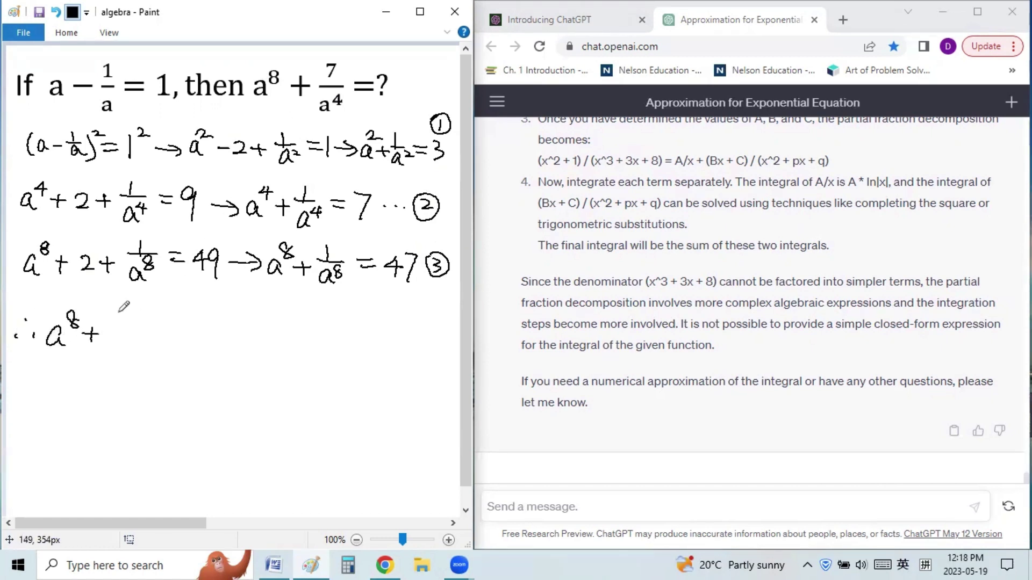
mouse_move(119, 308)
mouse_down()
mouse_move(128, 325)
mouse_move(158, 329)
mouse_move(125, 357)
mouse_up()
mouse_move(132, 342)
mouse_down()
mouse_move(134, 358)
mouse_move(138, 345)
mouse_up()
drag(137, 346, 209, 334)
click(178, 333)
mouse_move(177, 340)
mouse_down()
mouse_move(212, 340)
mouse_move(189, 308)
mouse_move(239, 344)
mouse_up()
Step: Substitute via ② to write a⁸ + (a⁴ + 1/a⁴)/a⁴
mouse_move(250, 309)
mouse_down()
mouse_move(245, 321)
mouse_move(249, 312)
mouse_up()
drag(251, 335, 383, 334)
drag(331, 353, 322, 366)
mouse_move(335, 355)
mouse_down()
mouse_move(335, 367)
mouse_move(353, 355)
mouse_up()
drag(348, 344, 348, 361)
mouse_move(306, 313)
mouse_down()
mouse_move(293, 324)
mouse_move(318, 309)
mouse_up()
mouse_move(313, 300)
mouse_down()
mouse_move(313, 313)
mouse_move(338, 318)
mouse_up()
mouse_move(330, 310)
mouse_down()
mouse_move(330, 324)
mouse_move(376, 309)
mouse_move(359, 333)
mouse_move(372, 321)
mouse_up()
drag(369, 313, 368, 326)
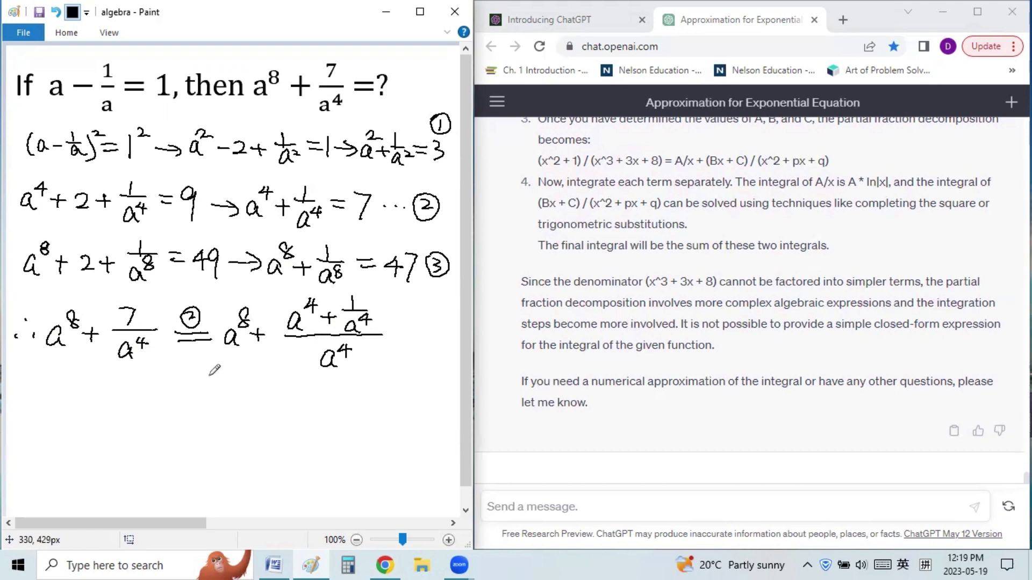
drag(33, 398, 48, 397)
Step: Write the next line '= a⁸ + 1 + 1/a⁸ = a⁸ + 1/a⁸ + 1'
mouse_move(33, 404)
mouse_down()
mouse_move(80, 407)
mouse_move(86, 383)
mouse_move(117, 401)
mouse_up()
drag(109, 393, 109, 409)
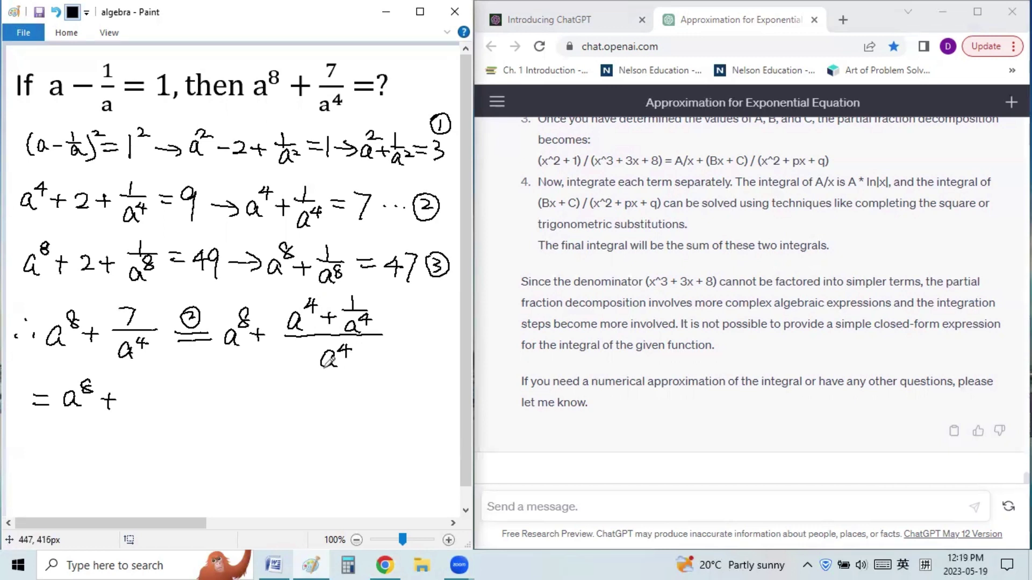
mouse_move(130, 388)
mouse_down()
mouse_move(127, 409)
mouse_move(162, 396)
mouse_move(152, 409)
mouse_up()
drag(179, 384, 182, 395)
mouse_move(167, 394)
mouse_down()
mouse_move(200, 393)
mouse_move(182, 410)
mouse_move(237, 396)
mouse_up()
mouse_move(220, 405)
mouse_down()
mouse_move(262, 409)
mouse_move(265, 378)
mouse_move(288, 400)
mouse_move(280, 408)
mouse_up()
mouse_move(305, 383)
mouse_down()
mouse_move(304, 395)
mouse_move(318, 394)
mouse_move(315, 418)
mouse_move(318, 399)
mouse_move(351, 400)
mouse_move(343, 410)
mouse_up()
drag(359, 394, 357, 407)
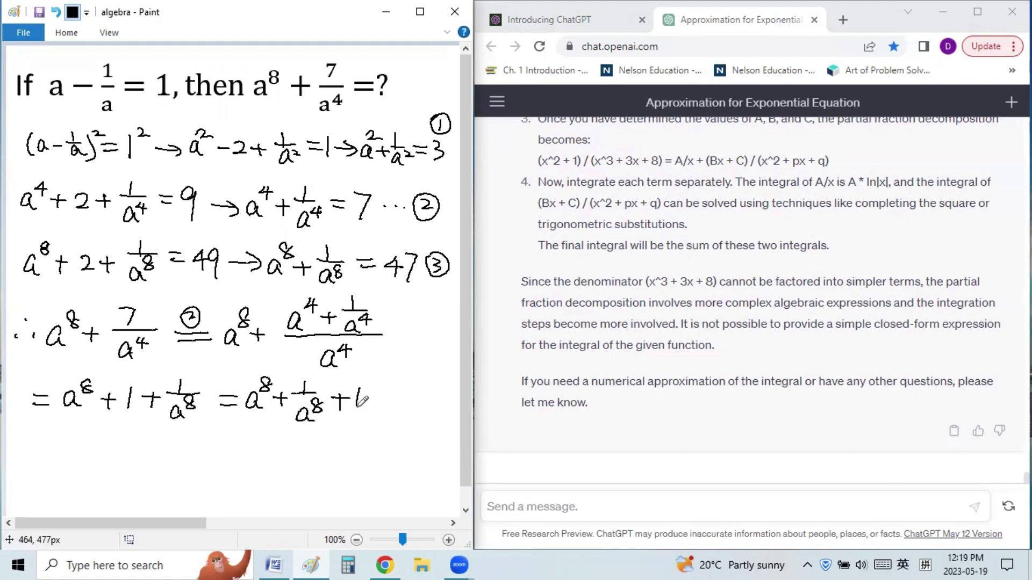
Step: Bracket a⁸ + 1/a⁸ and write the final line '= 47 + 1 =', labelled ③
mouse_move(30, 457)
mouse_down()
mouse_move(63, 455)
mouse_move(63, 465)
mouse_up()
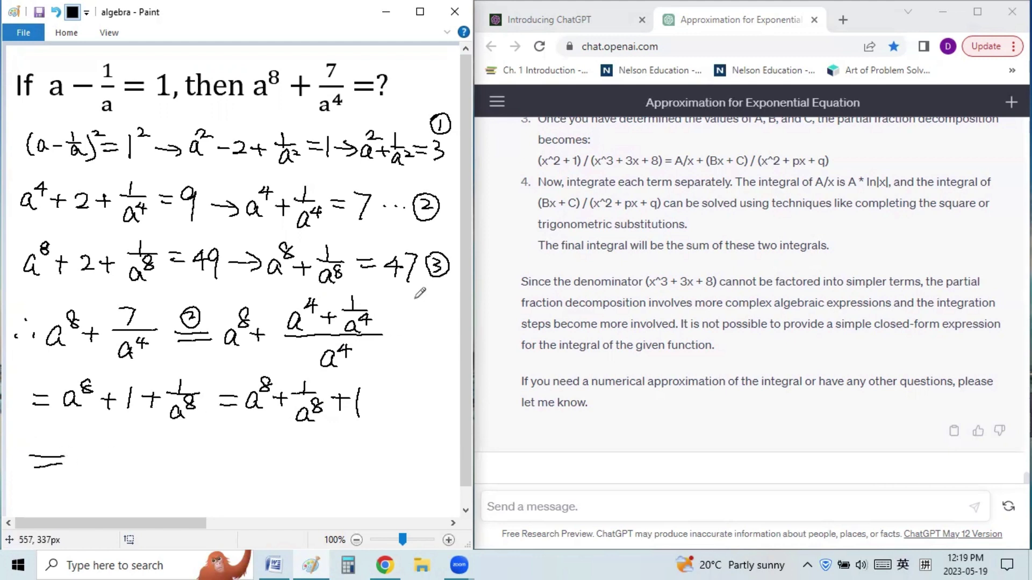
drag(46, 430, 51, 446)
mouse_move(56, 427)
mouse_down()
mouse_move(37, 442)
mouse_move(60, 430)
mouse_up()
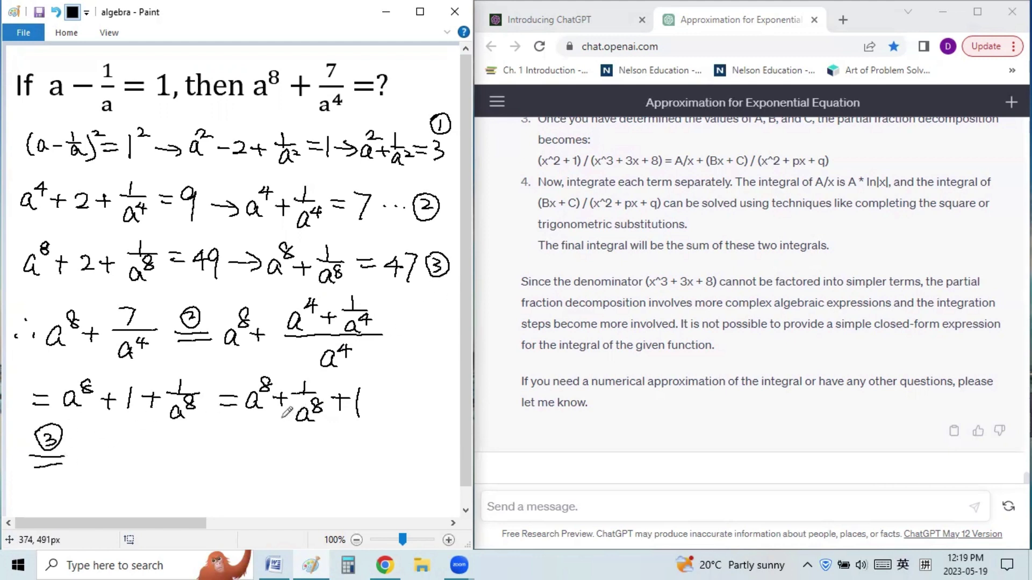
drag(251, 423, 327, 423)
mouse_move(97, 448)
mouse_down()
mouse_move(108, 461)
mouse_move(100, 470)
mouse_move(115, 470)
mouse_up()
mouse_move(137, 460)
mouse_down()
mouse_move(156, 459)
mouse_move(145, 471)
mouse_up()
mouse_move(165, 452)
mouse_down()
mouse_move(165, 469)
mouse_move(212, 460)
mouse_up()
mouse_move(195, 468)
mouse_down()
mouse_move(271, 463)
mouse_move(264, 473)
mouse_move(289, 454)
mouse_up()
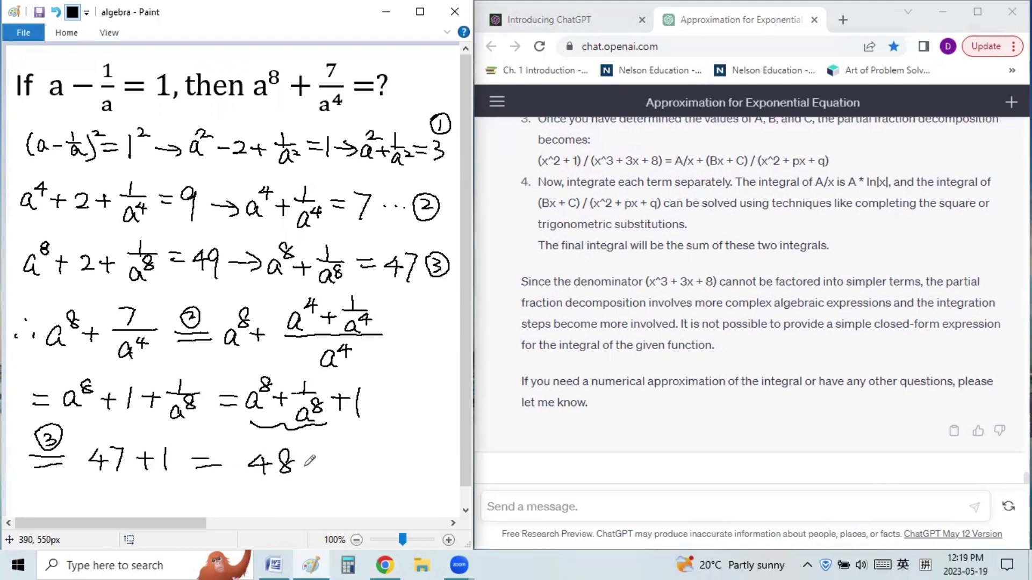
Step: Send ChatGPT the question 'If a-1/a=1, then what is the value of a^8+7/a^4?'
click(475, 480)
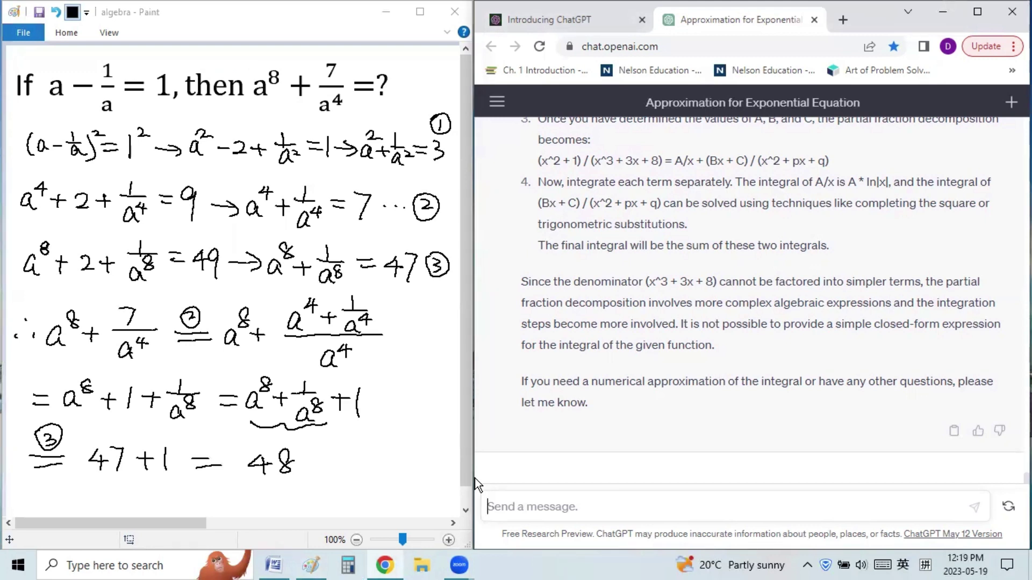
text(If)
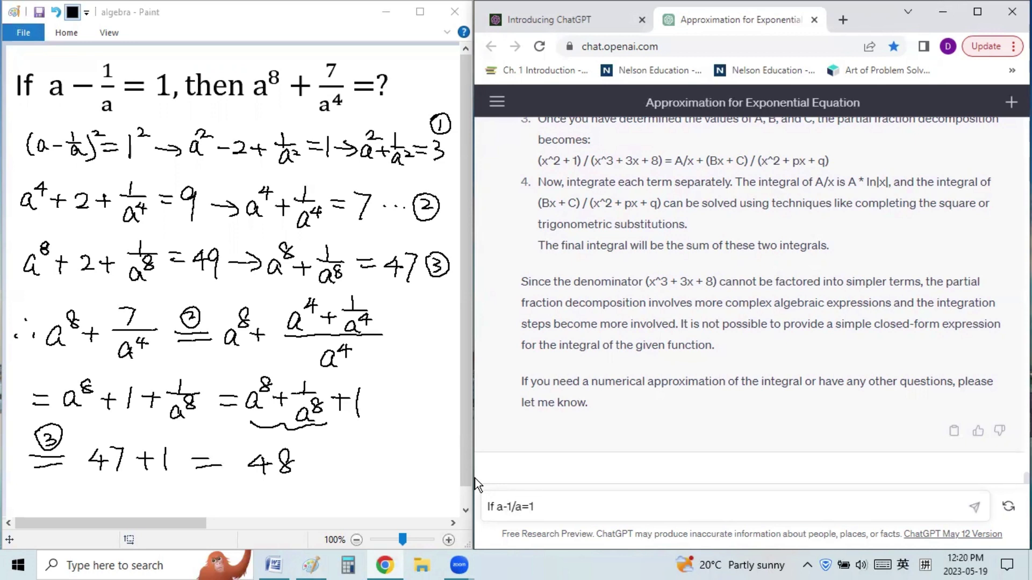
text(a-1/a=1, then what )
text(is the vlaue)
key(BackSpace)
key(BackSpace)
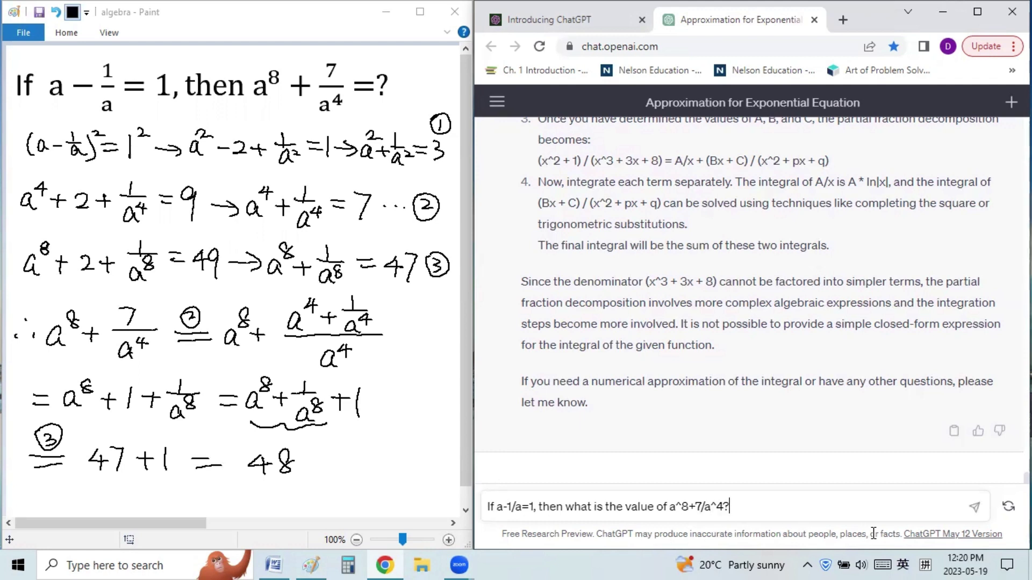
click(976, 507)
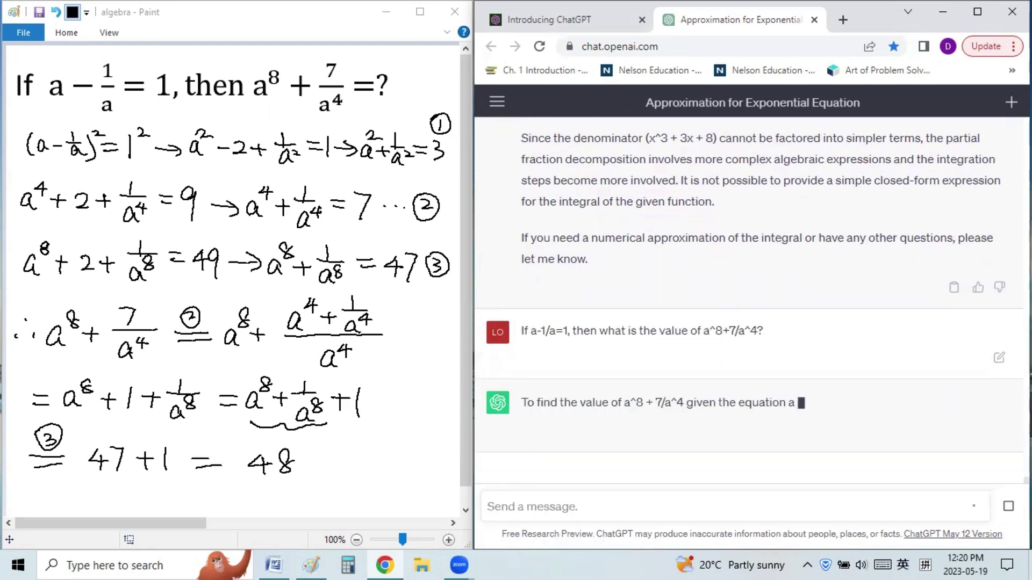